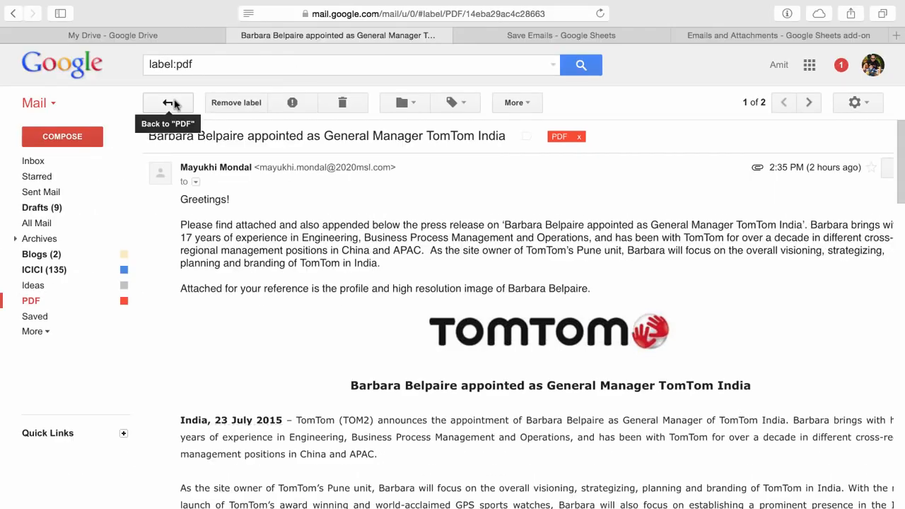
# Review the PDF-labelled emails and the files saved in the My Gmail Files Drive folder, previewing the iTunes receipt
pyautogui.click(51, 71)
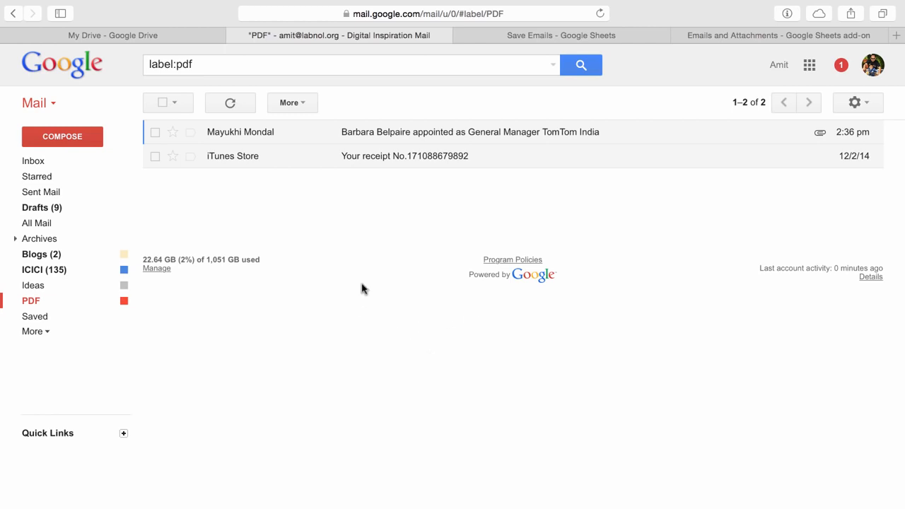
pyautogui.click(167, 36)
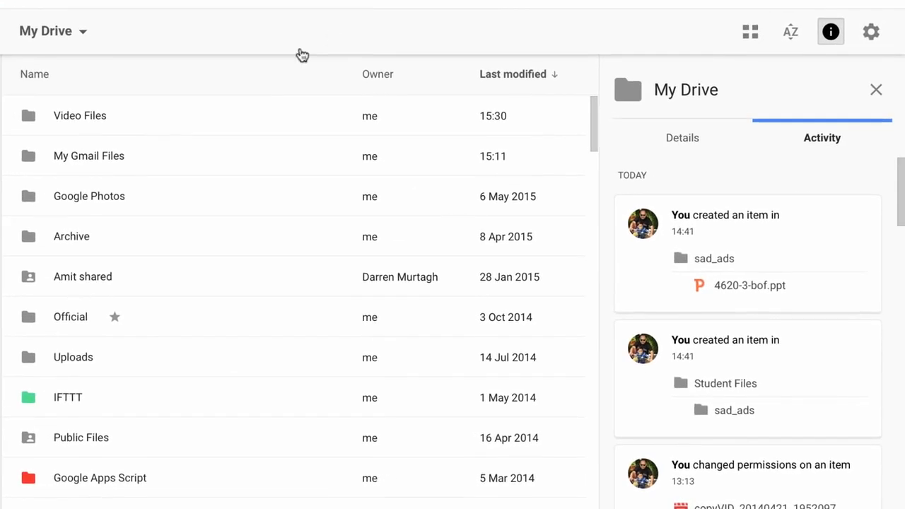
pyautogui.doubleClick(121, 152)
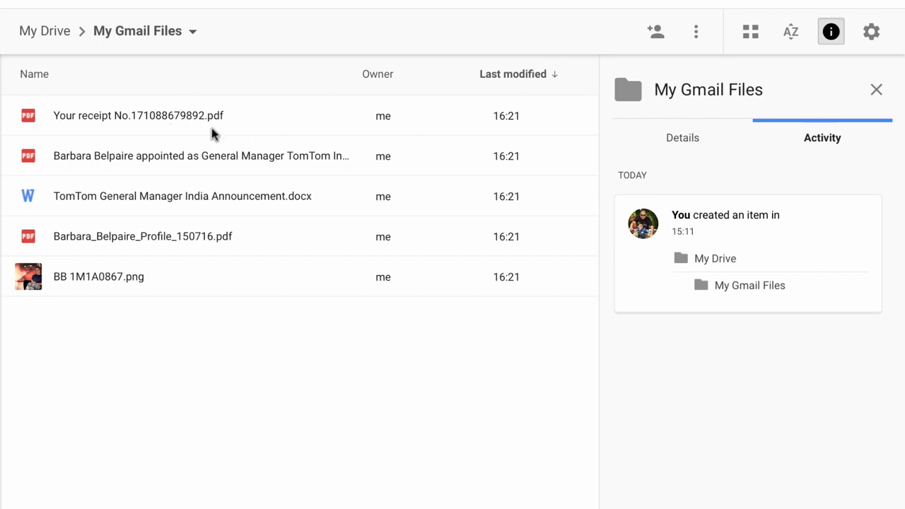
pyautogui.doubleClick(256, 133)
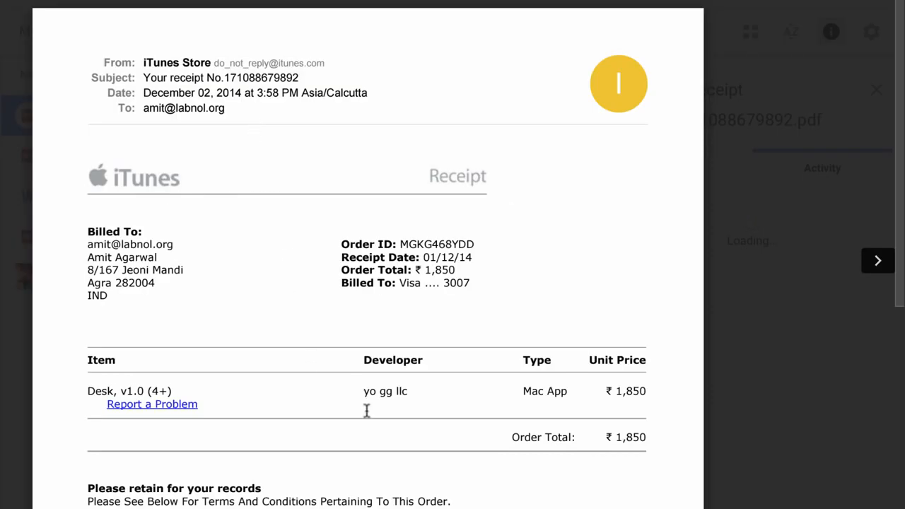
pyautogui.scroll(-1, 458, 436)
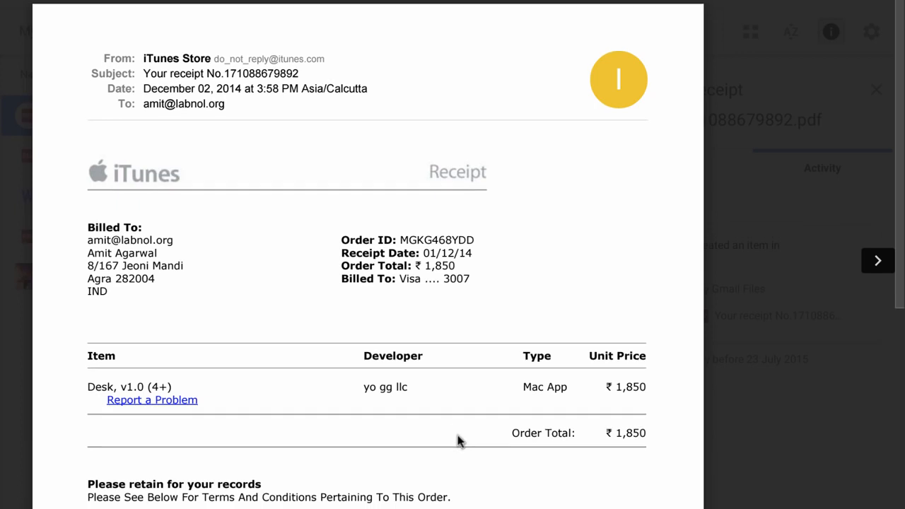
pyautogui.scroll(-2, 457, 435)
pyautogui.click(766, 313)
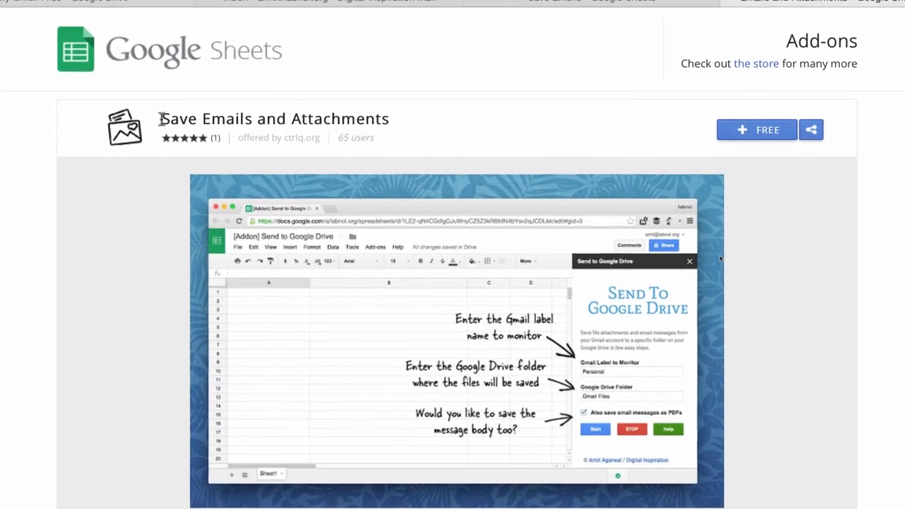
# Open the Save Emails and Attachments add-on's Create New Rule dialog in the Save Emails spreadsheet
pyautogui.tripleClick(417, 141)
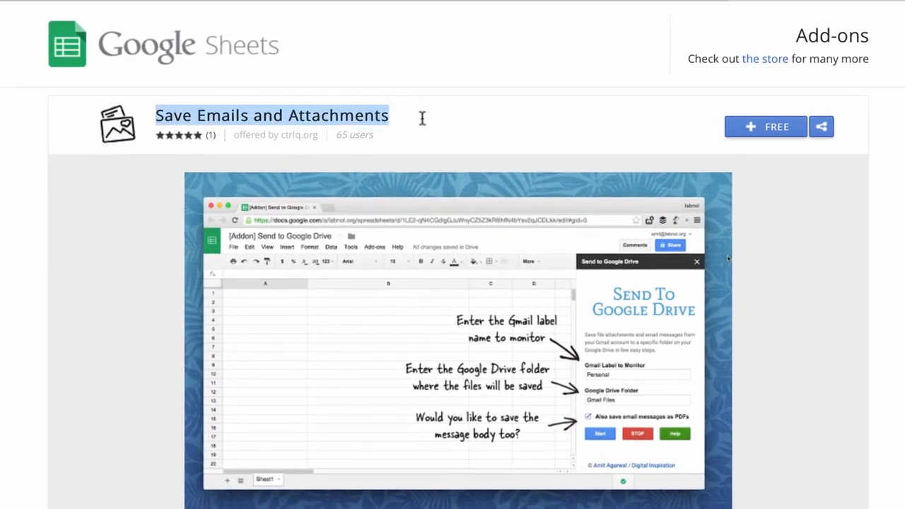
pyautogui.click(422, 118)
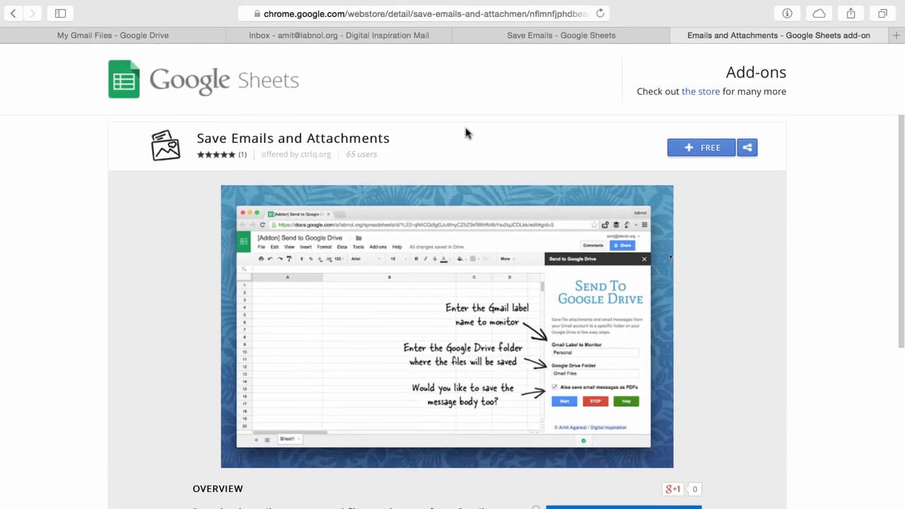
pyautogui.click(591, 34)
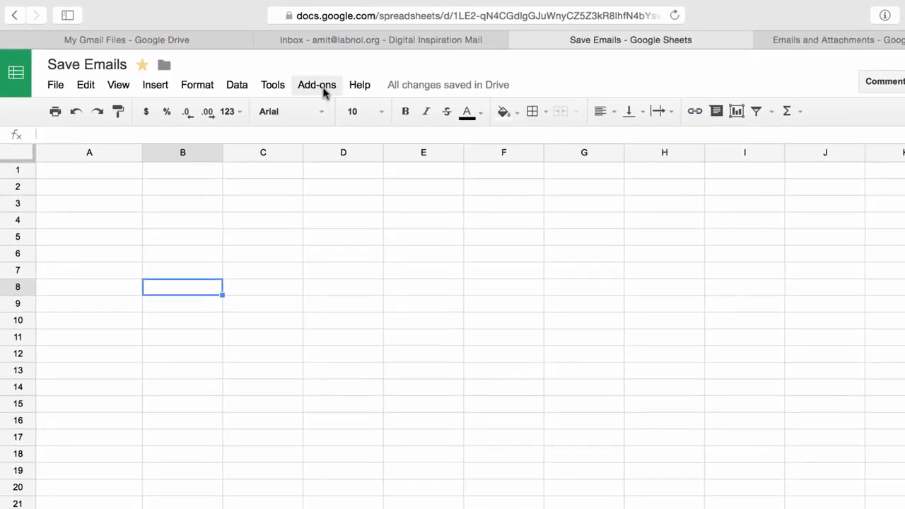
pyautogui.click(286, 78)
pyautogui.moveTo(511, 154)
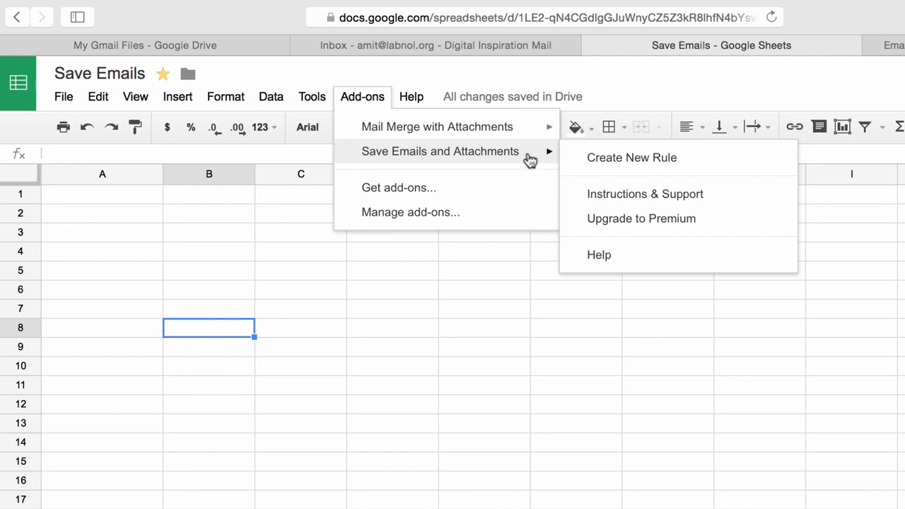
pyautogui.click(755, 158)
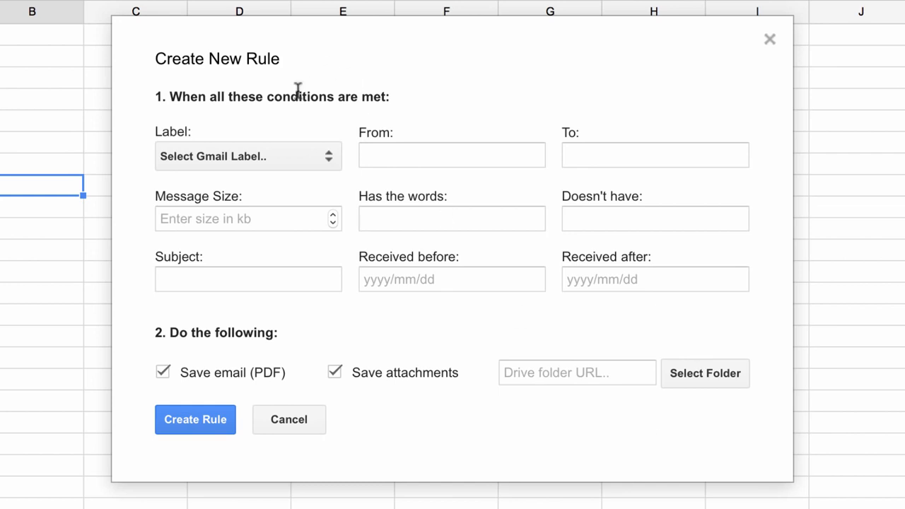
# Set the rule's Gmail label condition to Important
pyautogui.click(313, 168)
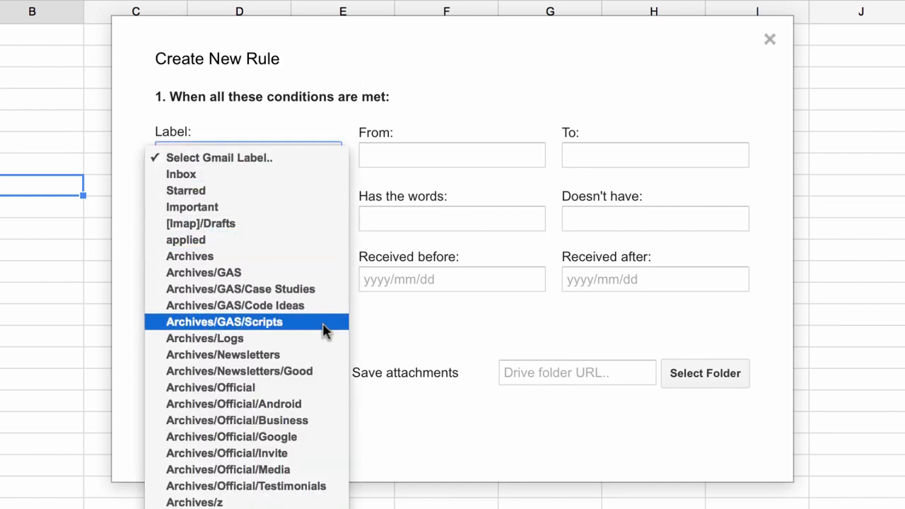
pyautogui.scroll(-5, 323, 323)
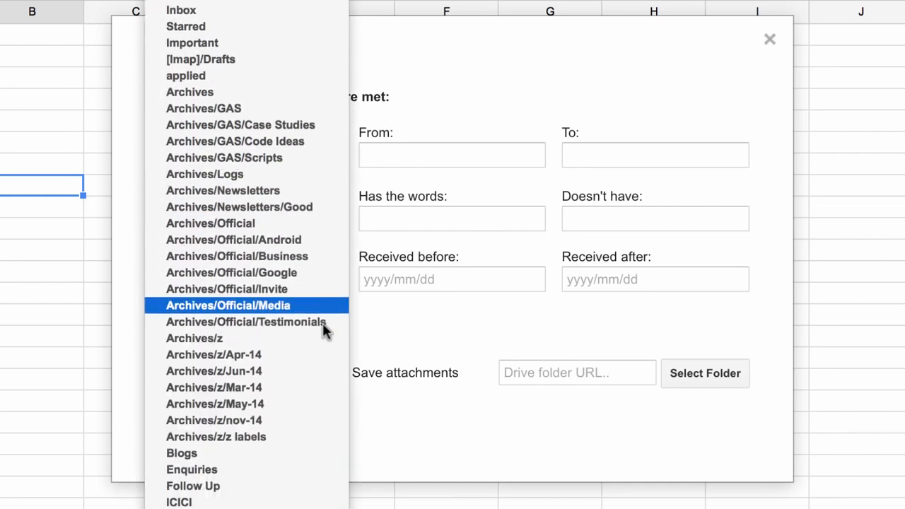
pyautogui.click(269, 45)
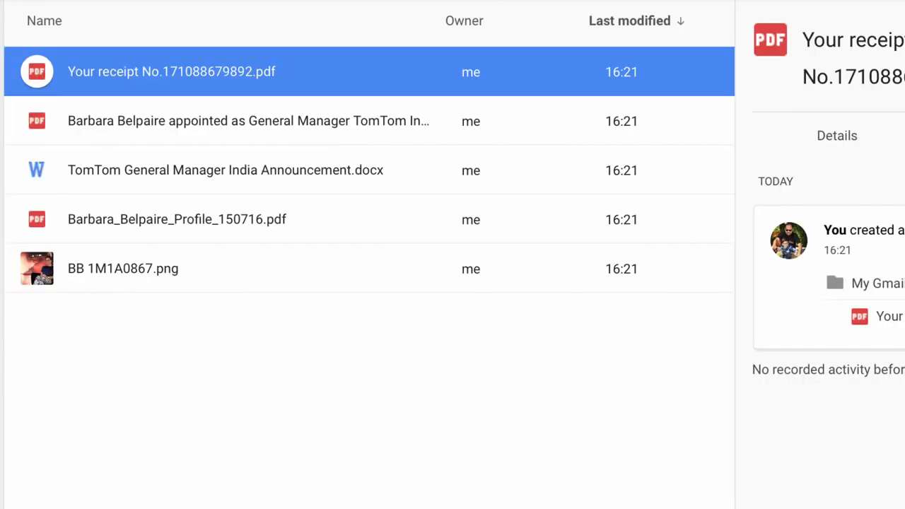
# Create a new Drive folder named Important Emails inside My Gmail Files
pyautogui.rightClick(192, 451)
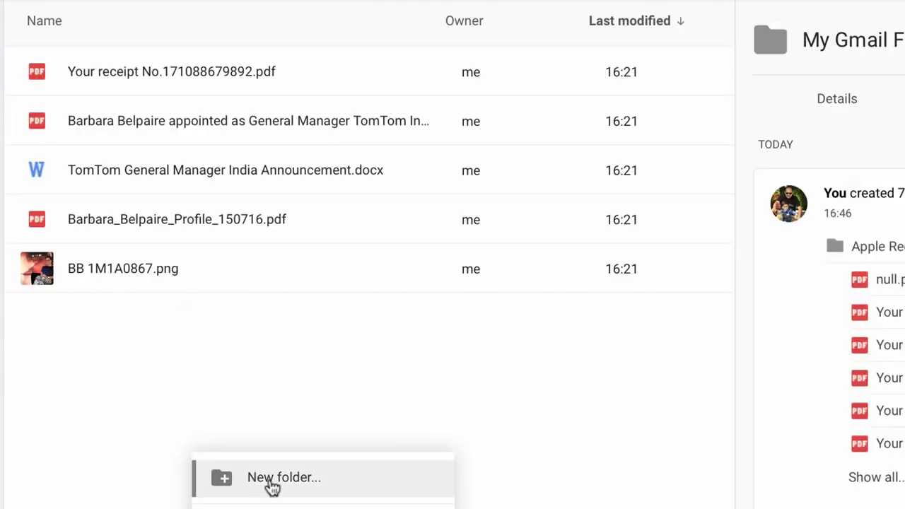
pyautogui.click(267, 481)
pyautogui.write('Import')
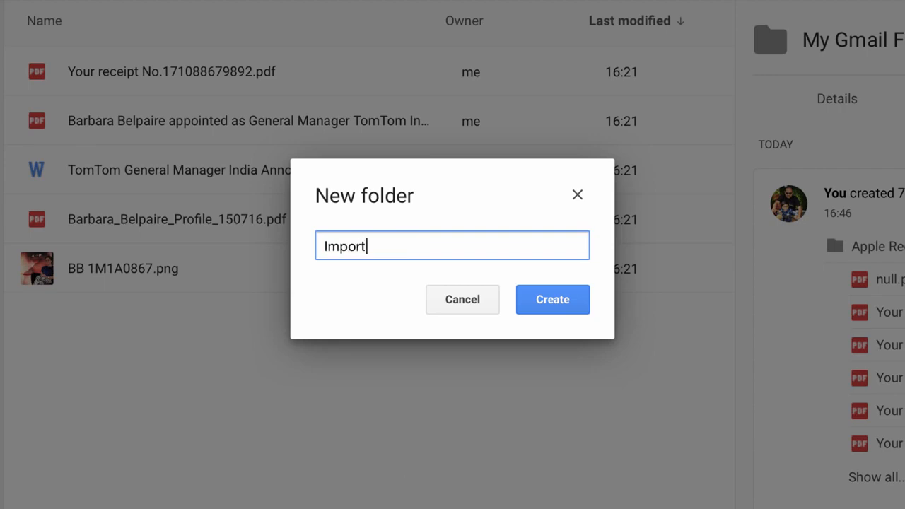
pyautogui.write('ant Emails')
pyautogui.press('Return')
# Create another new folder named Apple Receipts in the same Drive folder
pyautogui.rightClick(229, 378)
pyautogui.click(264, 401)
pyautogui.write('Apple Receipt')
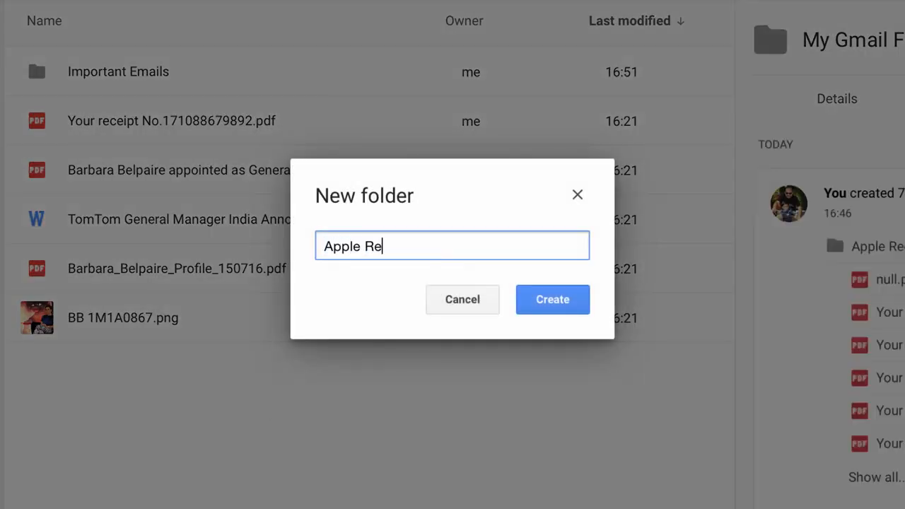
pyautogui.write('s')
pyautogui.press('Return')
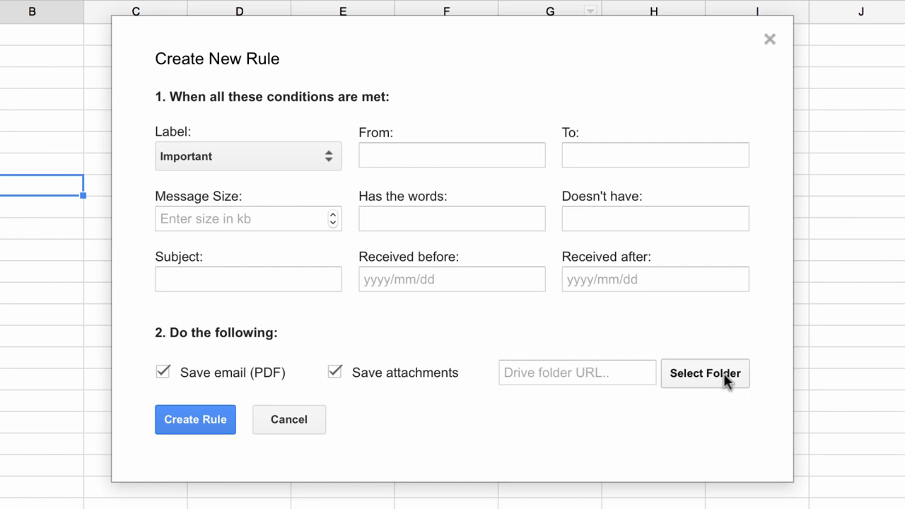
# Choose the Important Emails folder as the rule's Drive destination
pyautogui.click(723, 372)
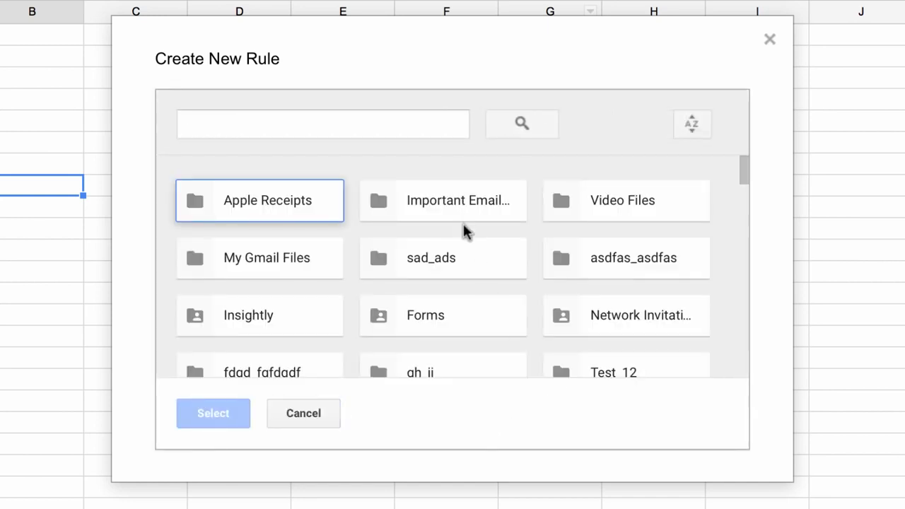
pyautogui.click(480, 199)
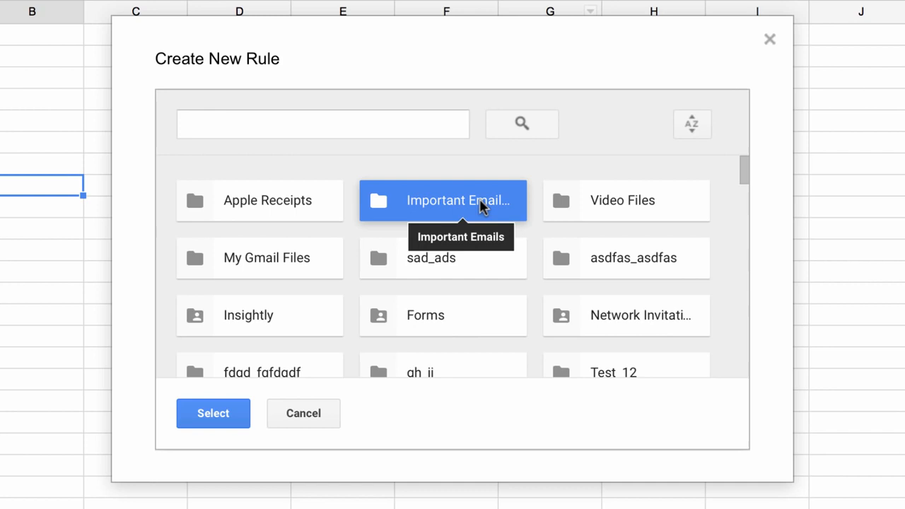
pyautogui.click(212, 415)
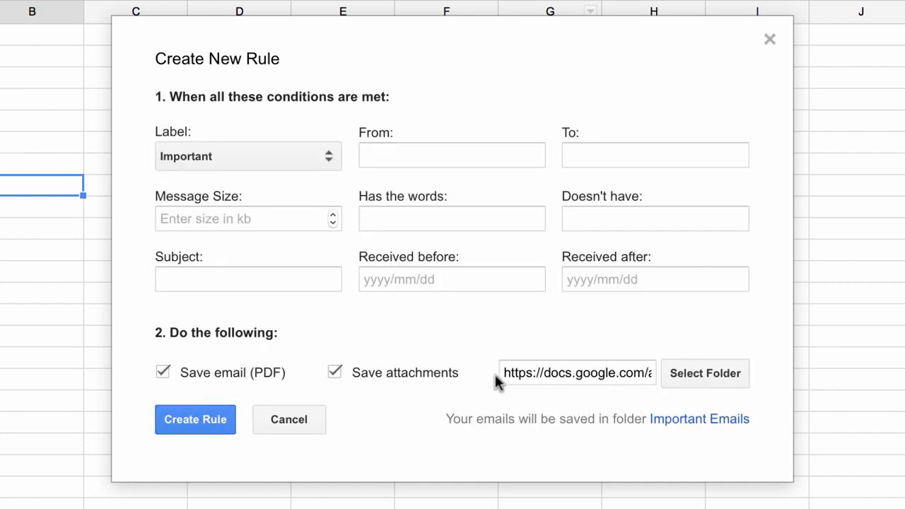
# Create the rule saving Important-labelled emails and attachments to the Important Emails folder
pyautogui.moveTo(507, 369); pyautogui.dragTo(694, 372)
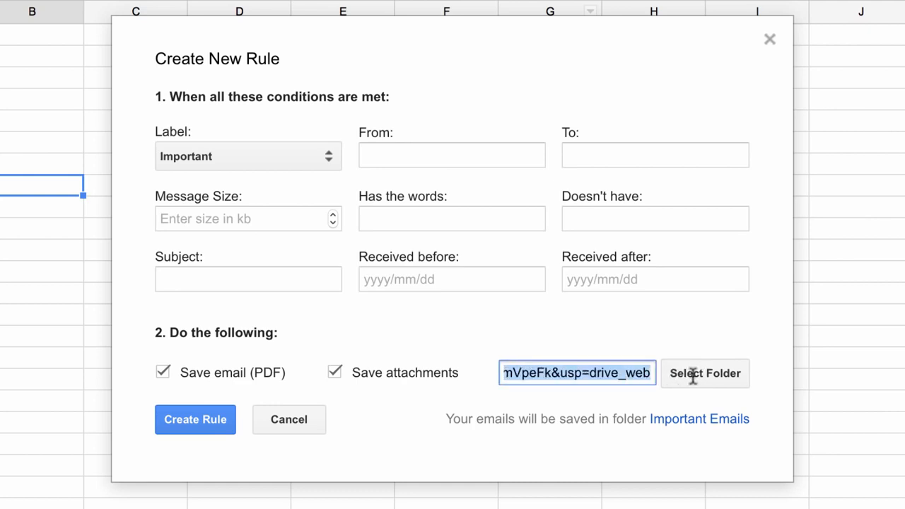
pyautogui.click(537, 404)
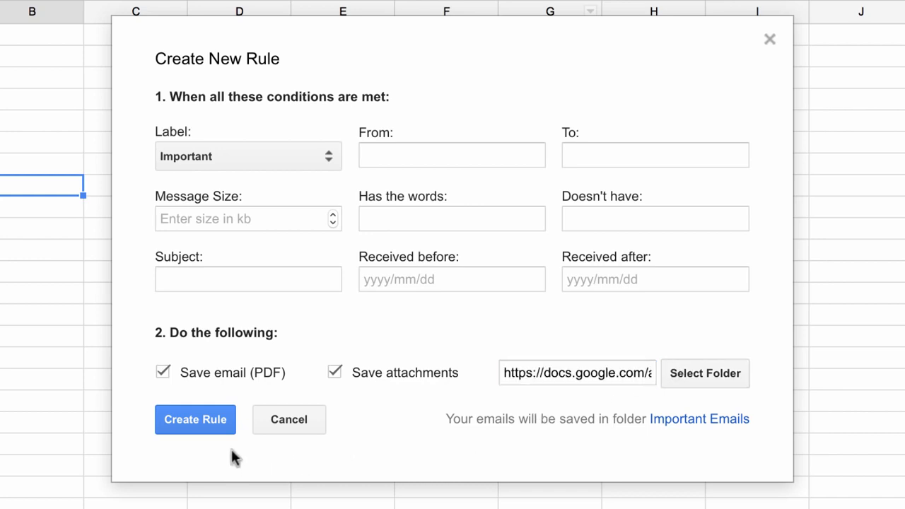
pyautogui.click(218, 428)
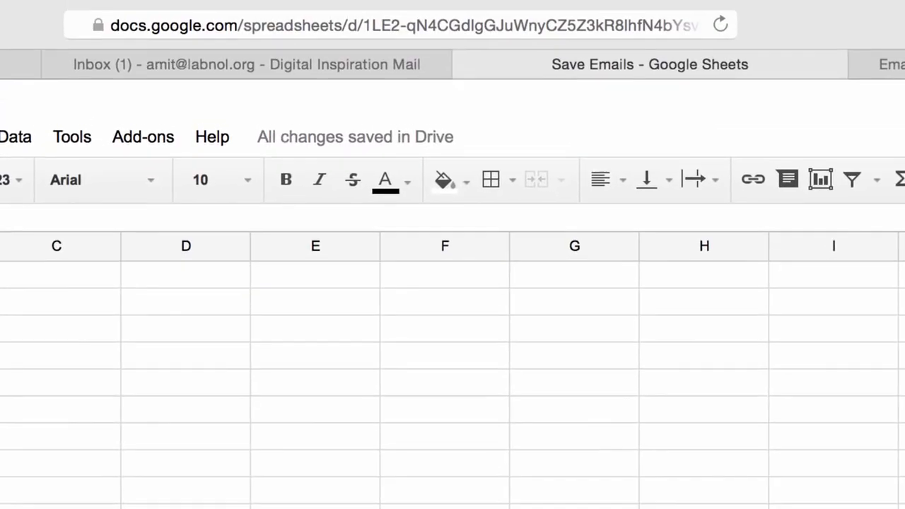
# Open a second Create New Rule dialog from the Save Emails and Attachments add-on
pyautogui.click(137, 144)
pyautogui.moveTo(299, 212)
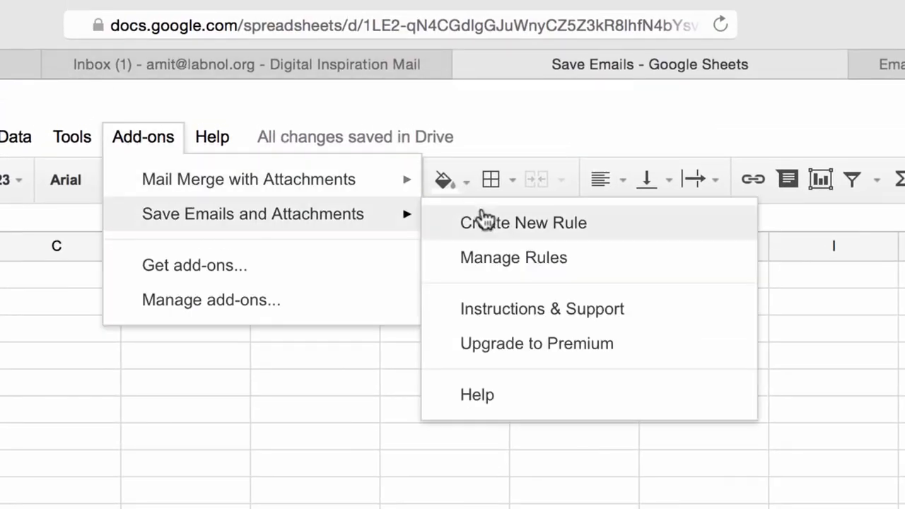
pyautogui.click(532, 236)
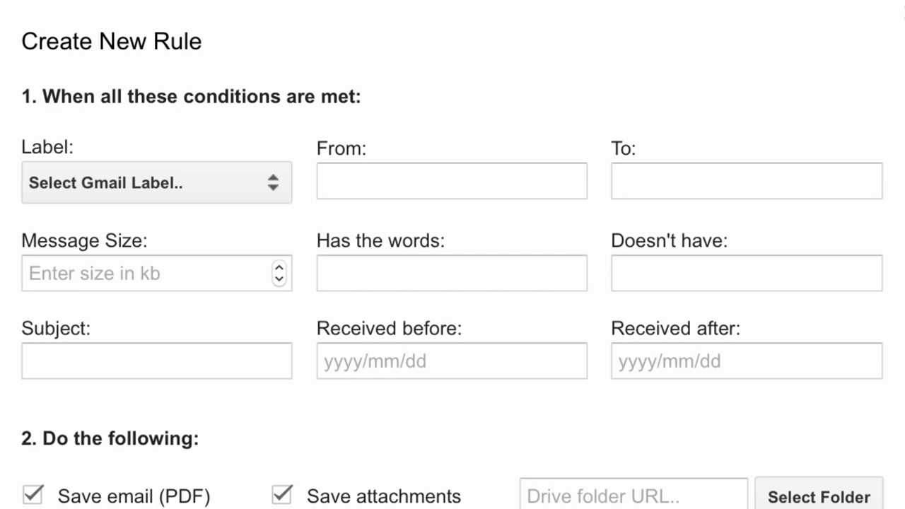
# Set the rule's From condition to itunes.com
pyautogui.click(526, 179)
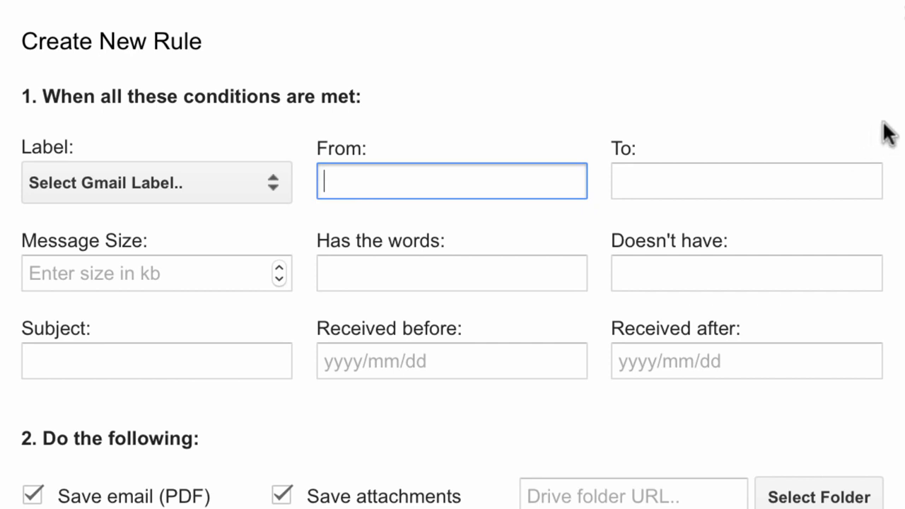
pyautogui.write('itunes')
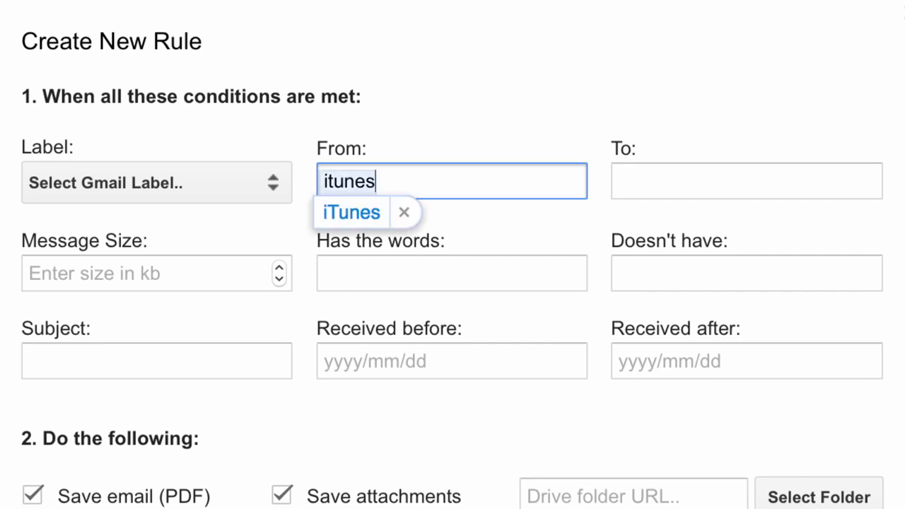
pyautogui.write('.com')
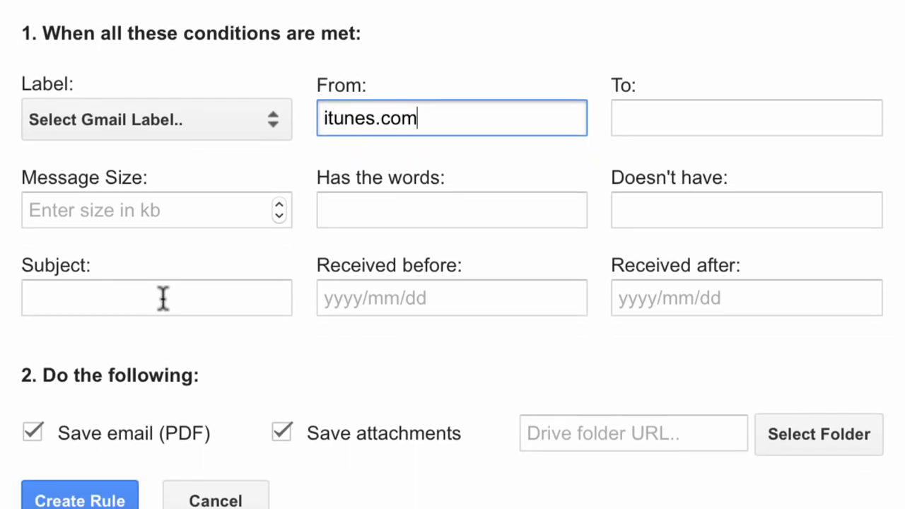
# Set the Subject condition to receipt and turn off saving attachments
pyautogui.click(157, 256)
pyautogui.write('rec')
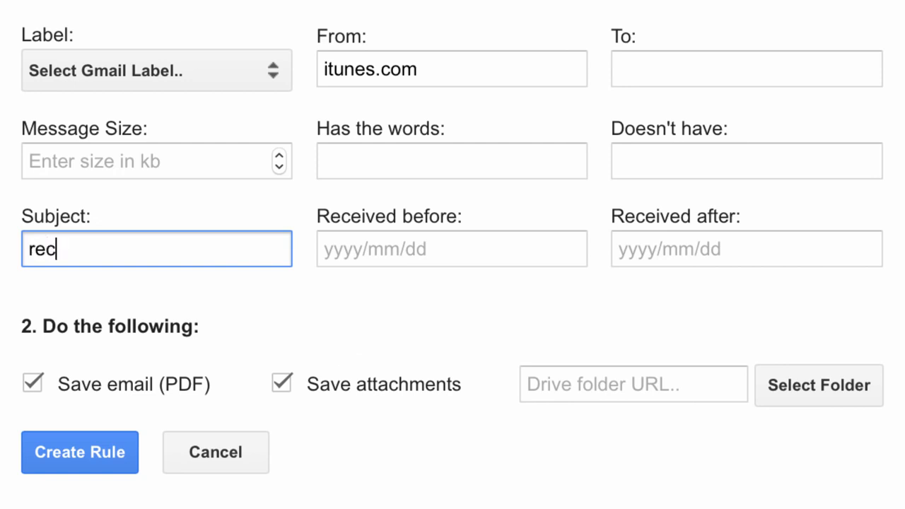
pyautogui.write('eipt')
pyautogui.click(273, 374)
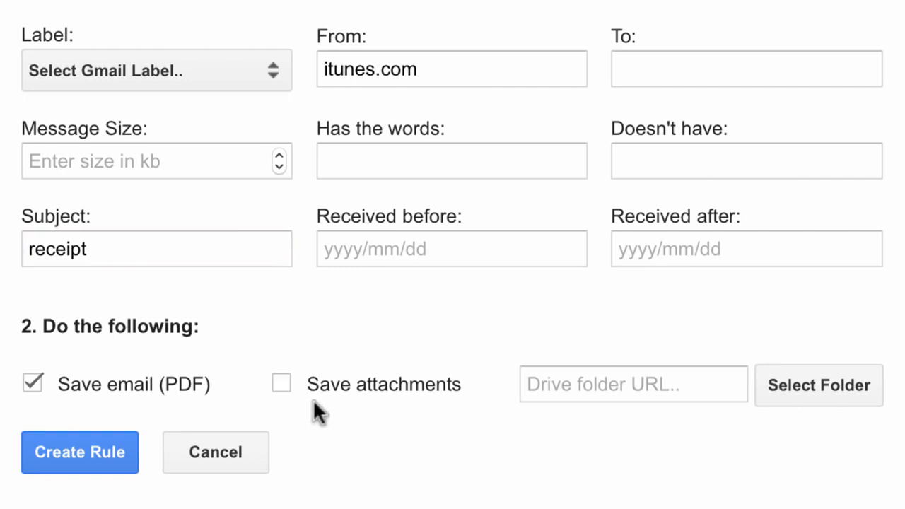
# Choose Apple Receipts as the destination folder and create the rule
pyautogui.click(821, 382)
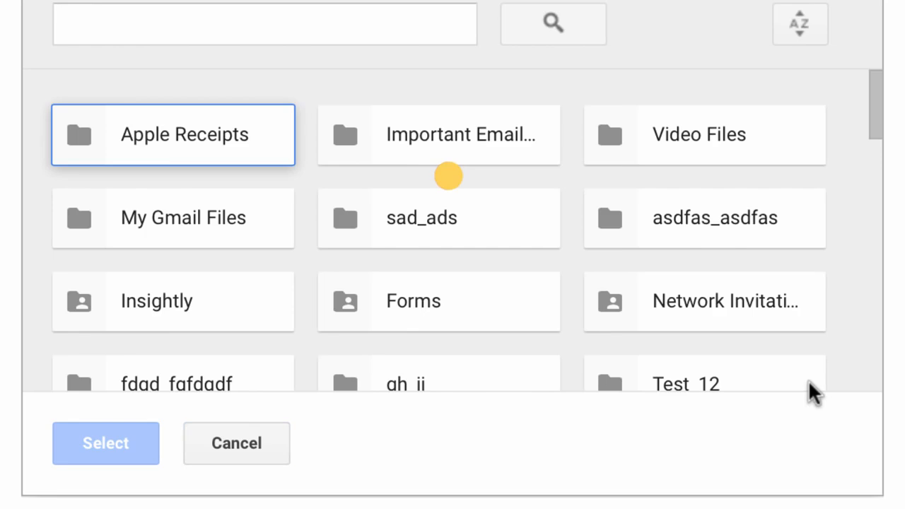
pyautogui.click(210, 134)
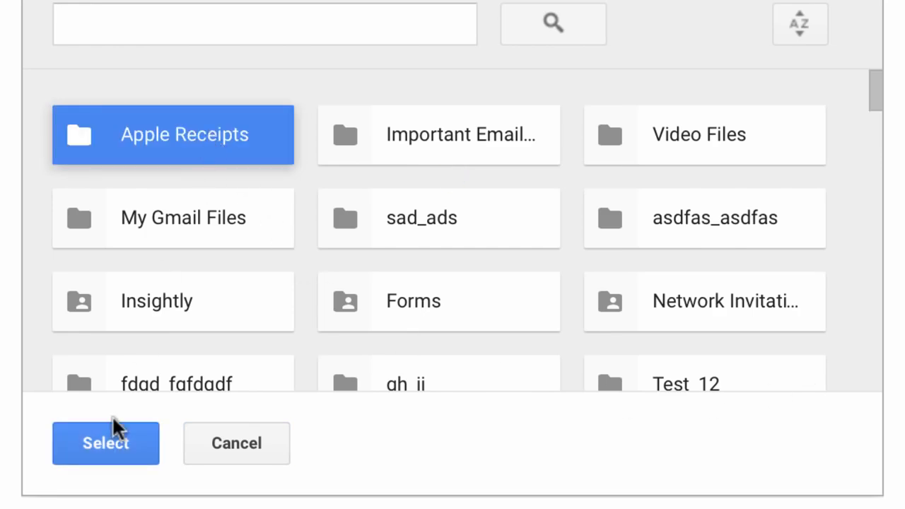
pyautogui.click(111, 441)
pyautogui.click(111, 455)
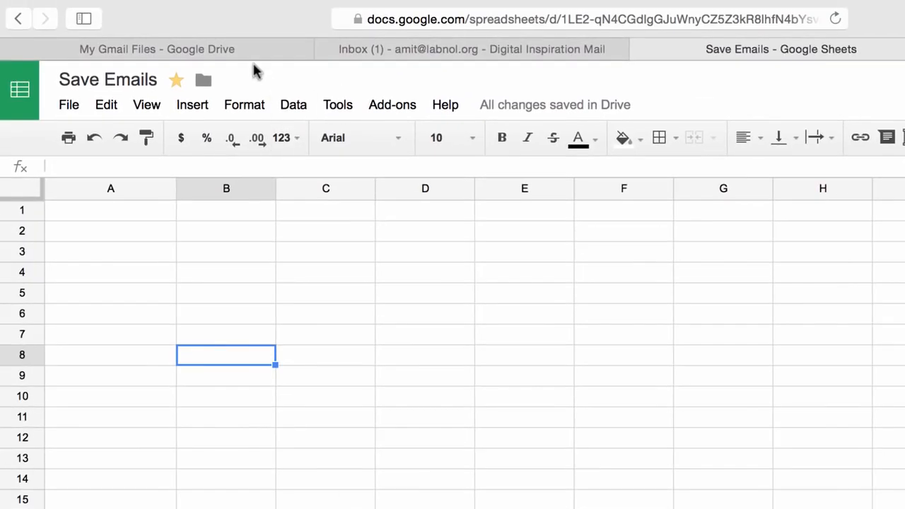
# Return to the My Gmail Files folder in Drive to view the new folders
pyautogui.click(252, 56)
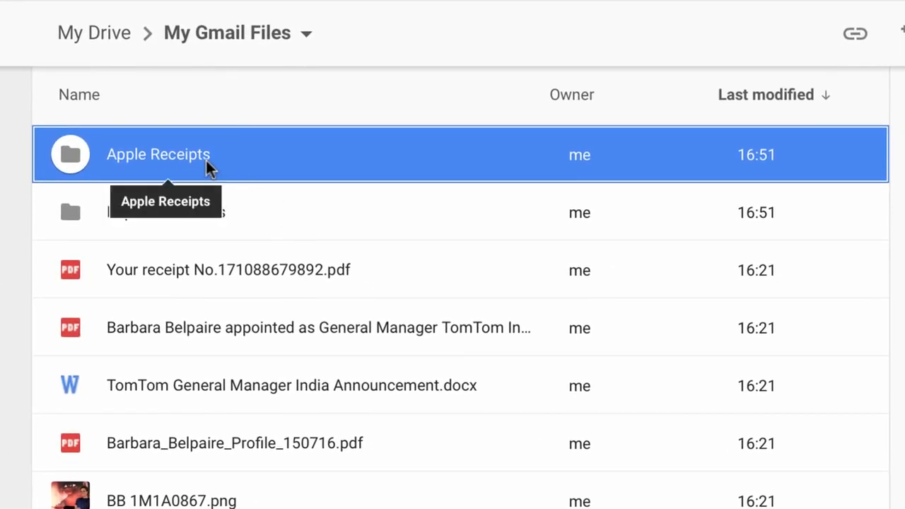
# Open the Apple Receipts folder to view the receipt PDFs saved into it
pyautogui.doubleClick(208, 168)
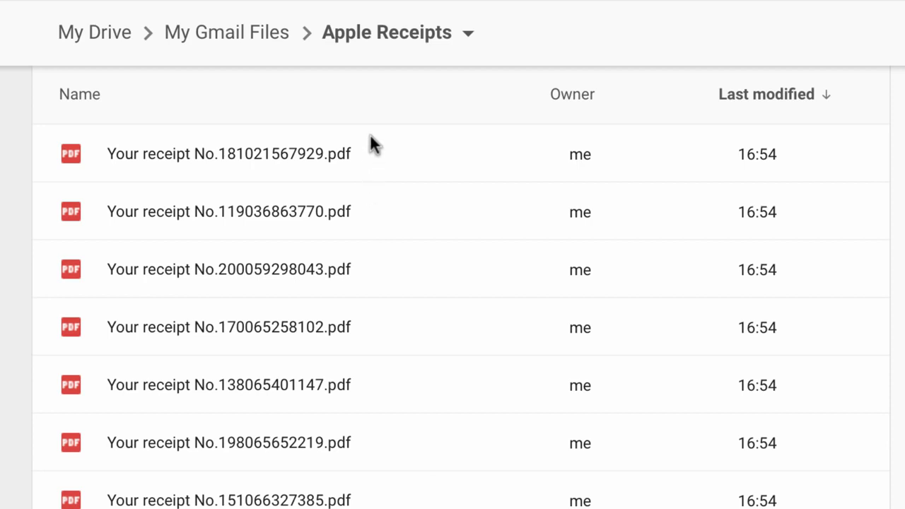
pyautogui.click(368, 136)
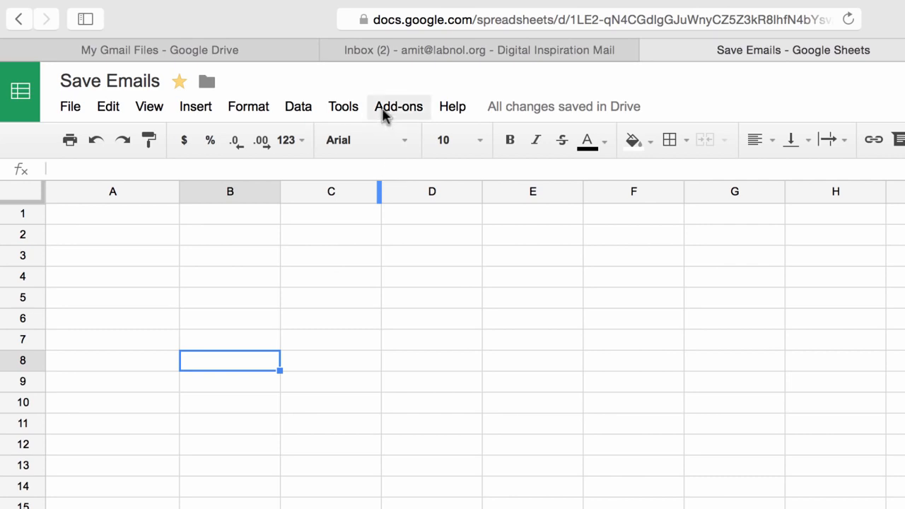
# Open the add-on's Manage Rules dialog, select the label:Important rule and run it manually
pyautogui.click(382, 113)
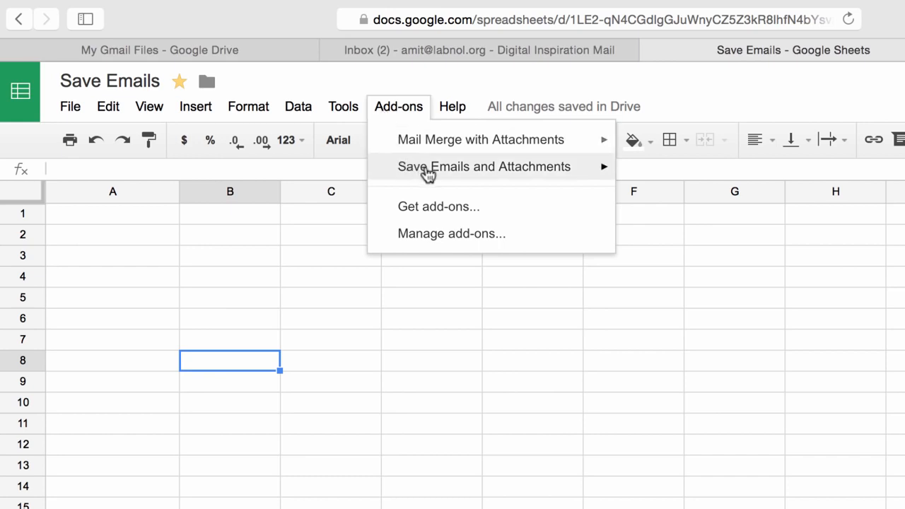
pyautogui.moveTo(428, 174)
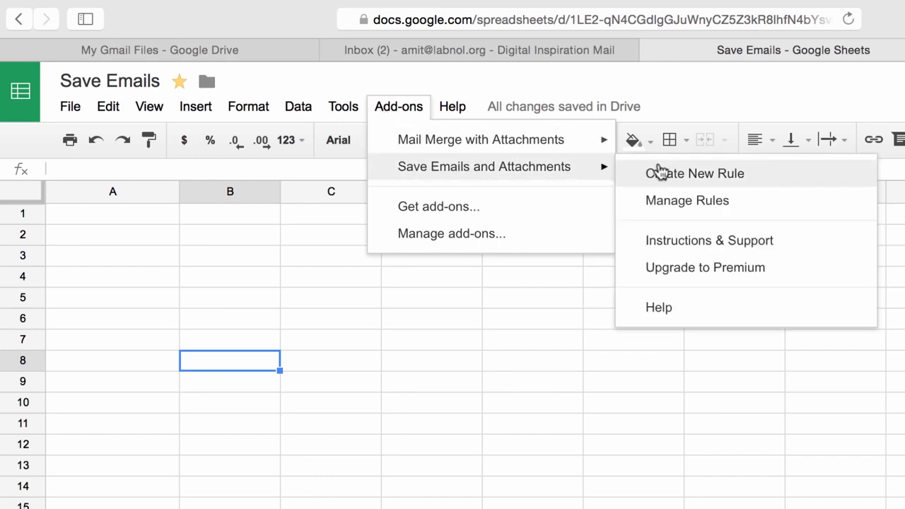
pyautogui.click(696, 201)
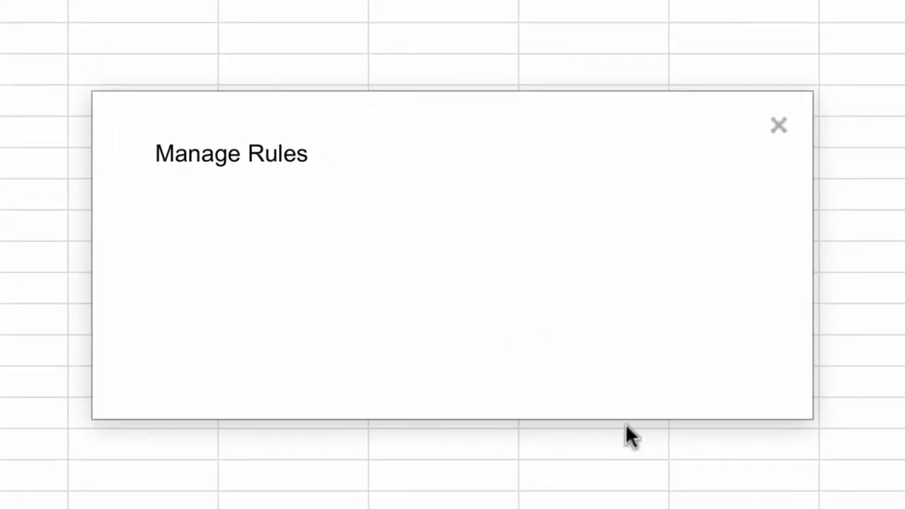
pyautogui.click(696, 219)
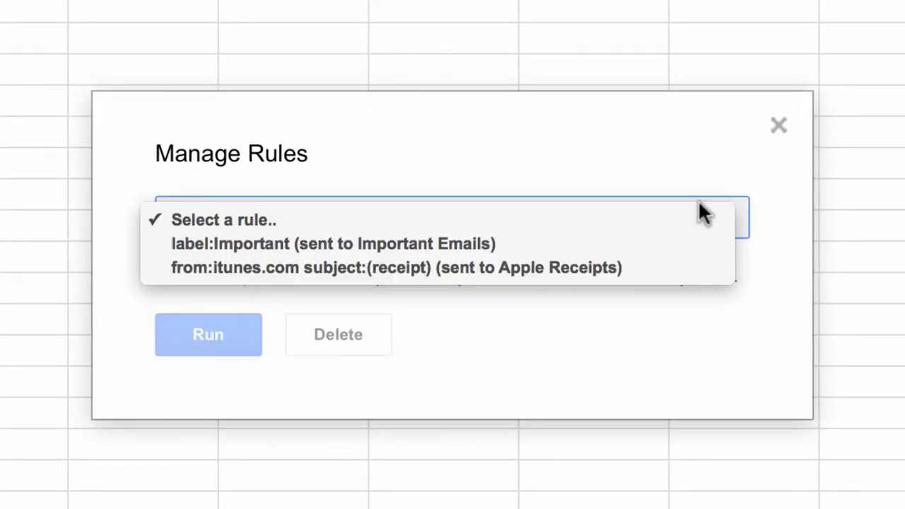
pyautogui.click(695, 249)
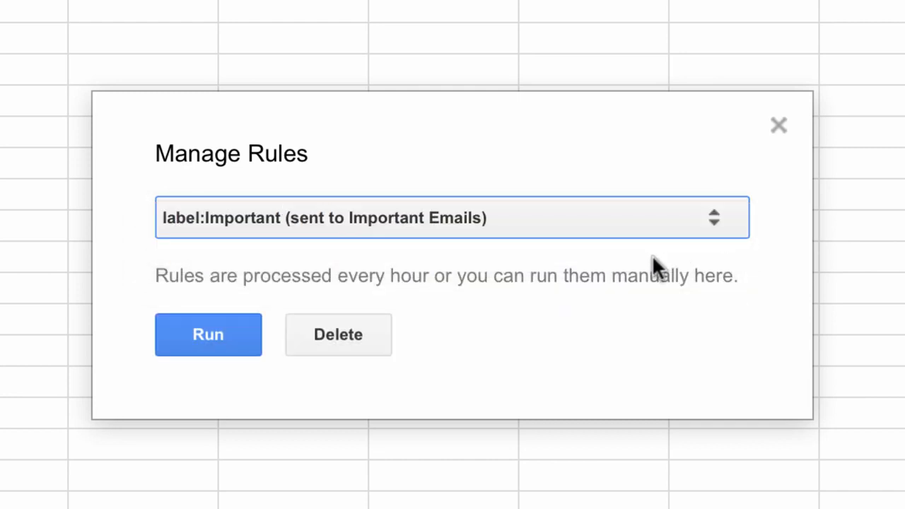
pyautogui.click(242, 347)
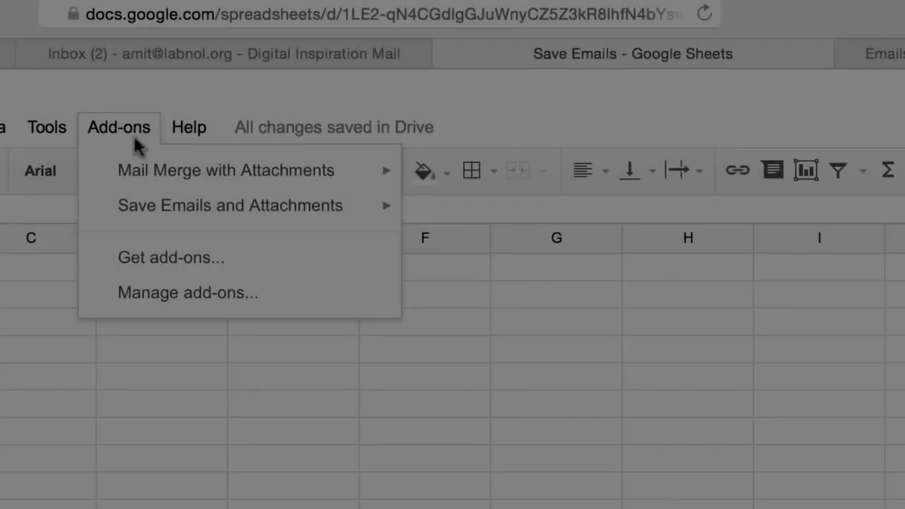
# Reopen Manage Rules from the Save Emails and Attachments add-on and select the label:Important rule
pyautogui.moveTo(212, 215)
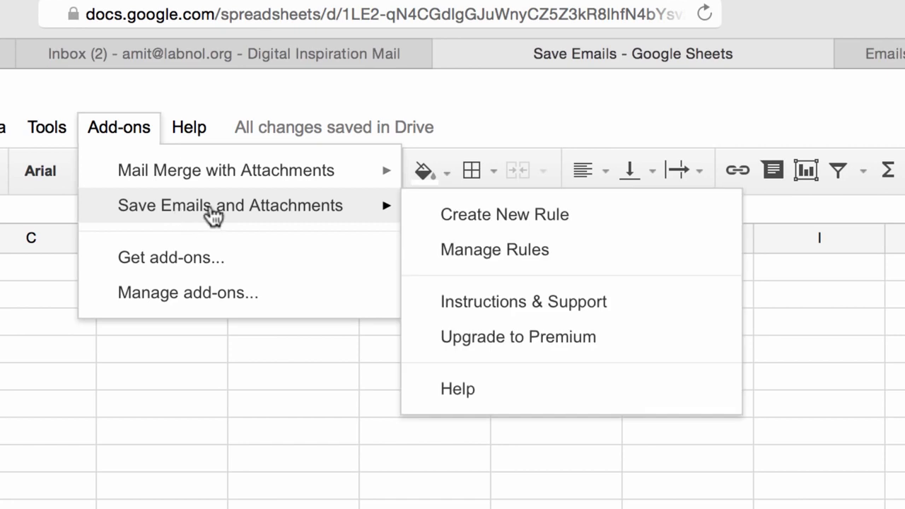
pyautogui.click(535, 248)
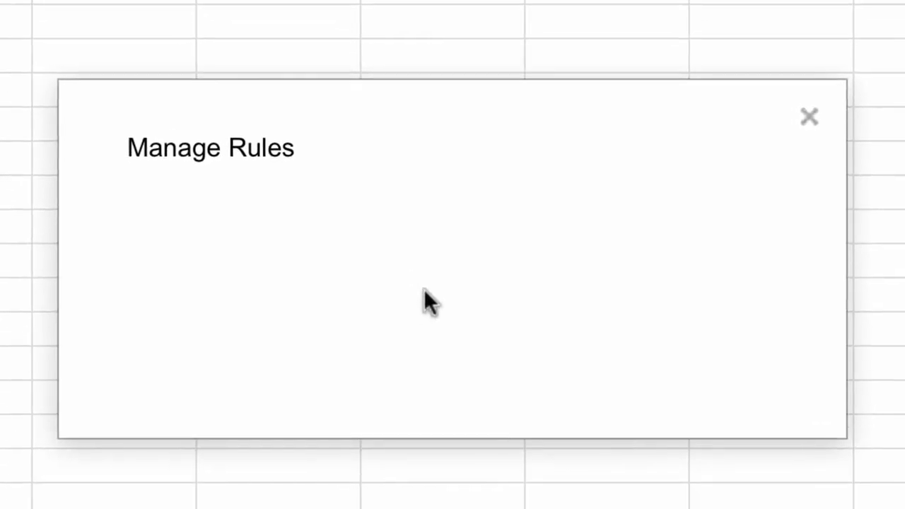
pyautogui.click(500, 225)
pyautogui.click(513, 246)
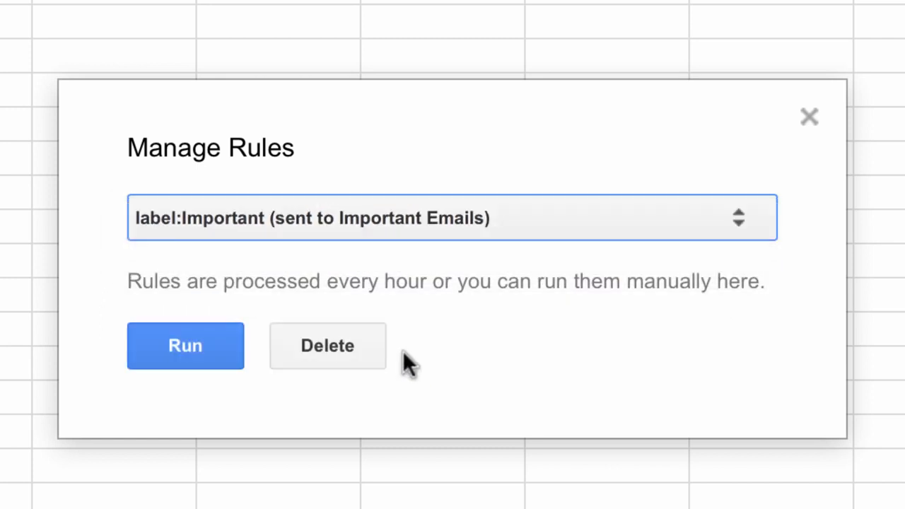
pyautogui.click(369, 356)
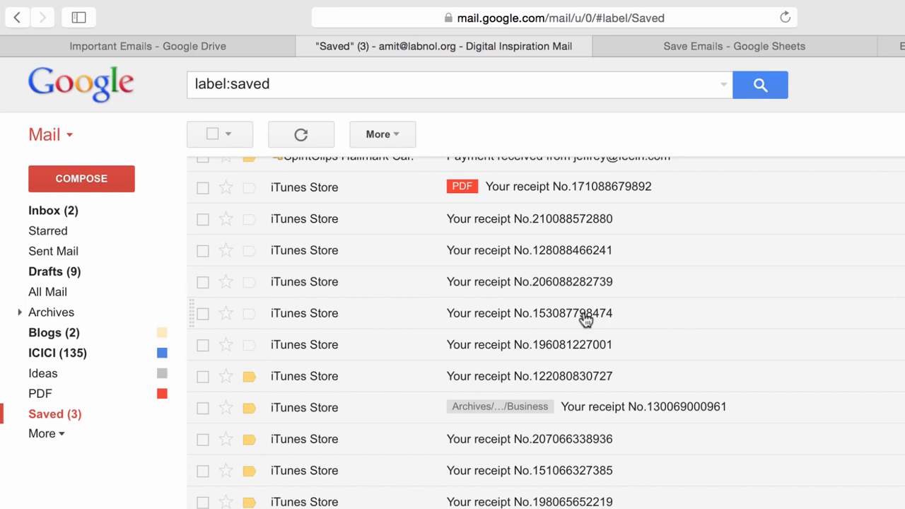
# Browse the iTunes receipt emails under the Saved label in Gmail
pyautogui.click(566, 344)
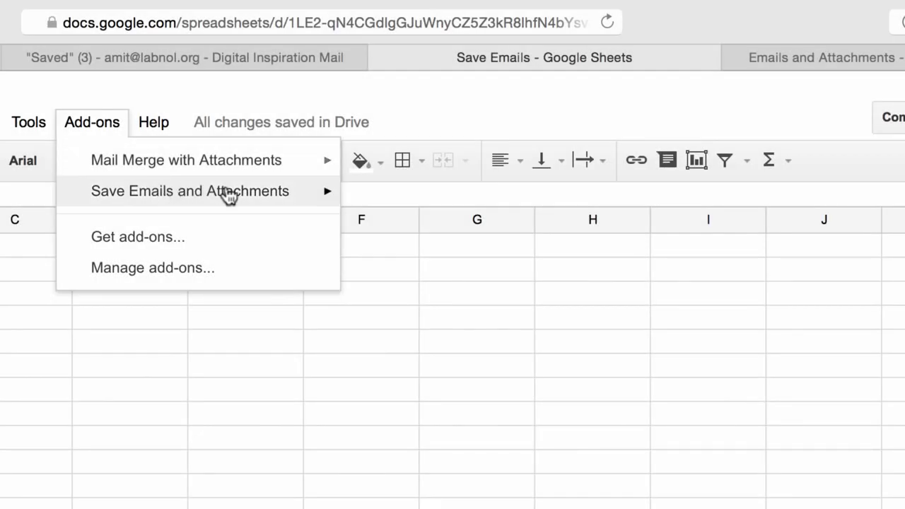
# Launch a Save Emails and Attachments add-on command from the spreadsheet's add-ons
pyautogui.moveTo(300, 196)
pyautogui.click(467, 307)
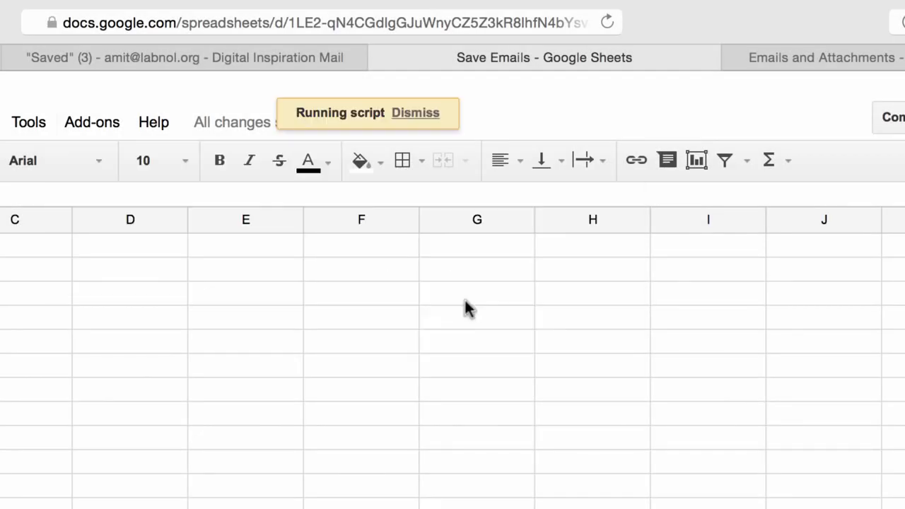